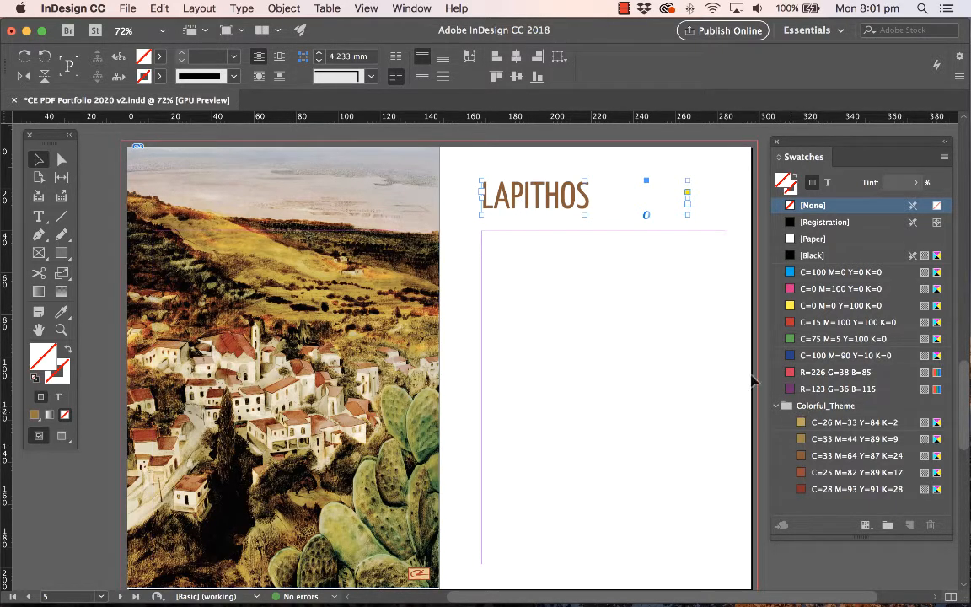
Try the Colorful_Theme swatches on the LAPITHOS heading text, ending on C=33 M=64 Y=87 K=24, and deselect it
click(827, 182)
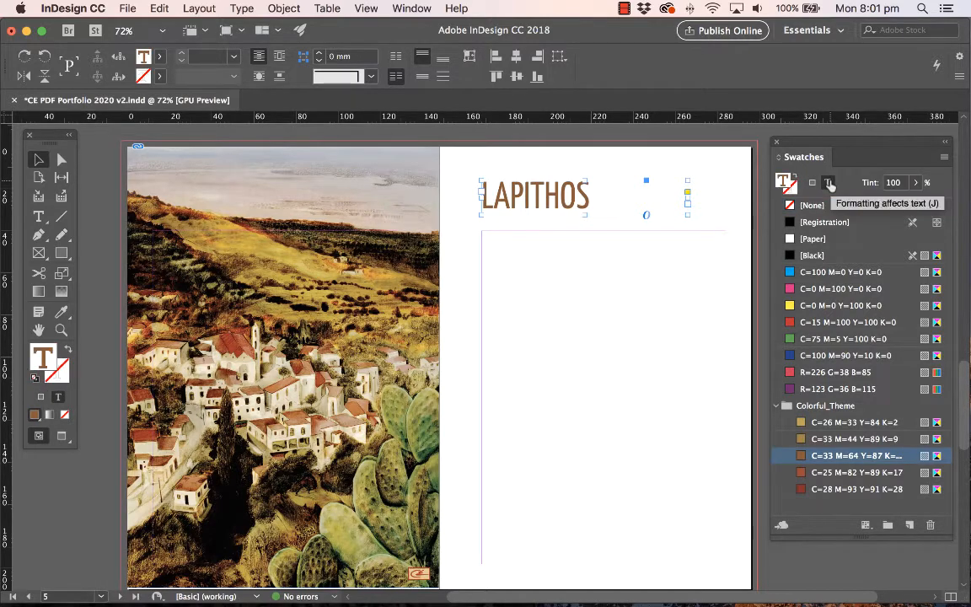
click(818, 422)
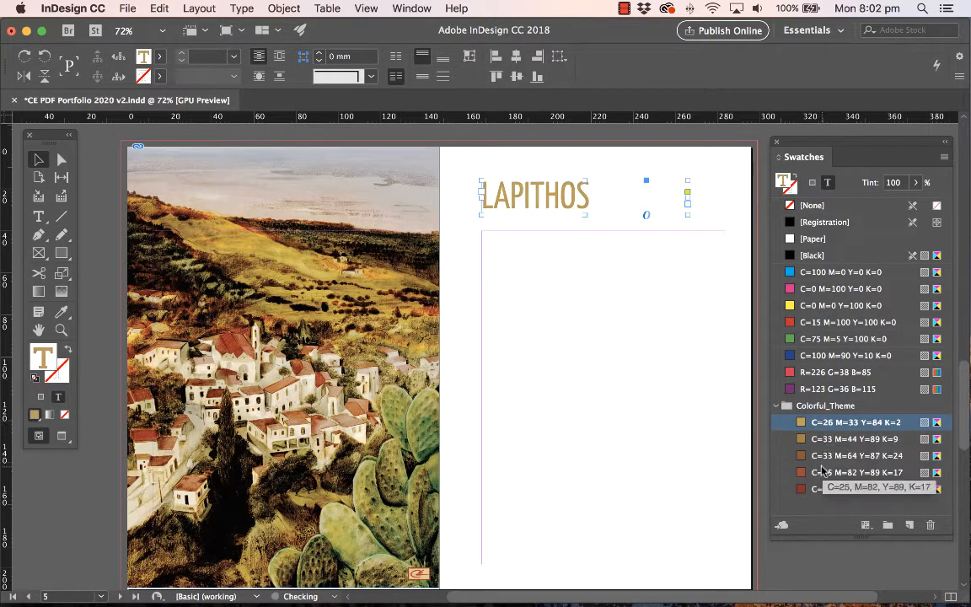
click(818, 472)
click(822, 496)
click(816, 456)
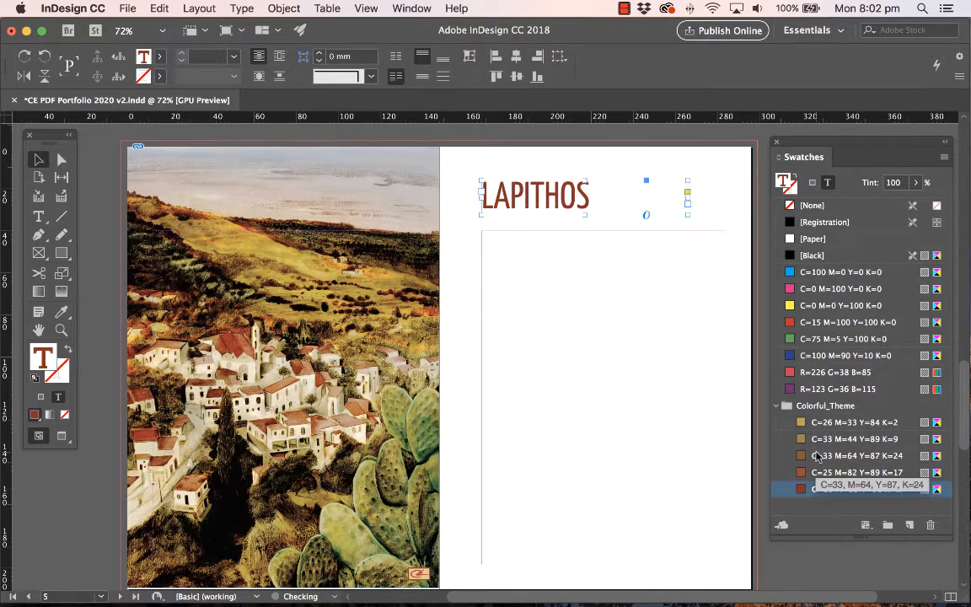
click(505, 250)
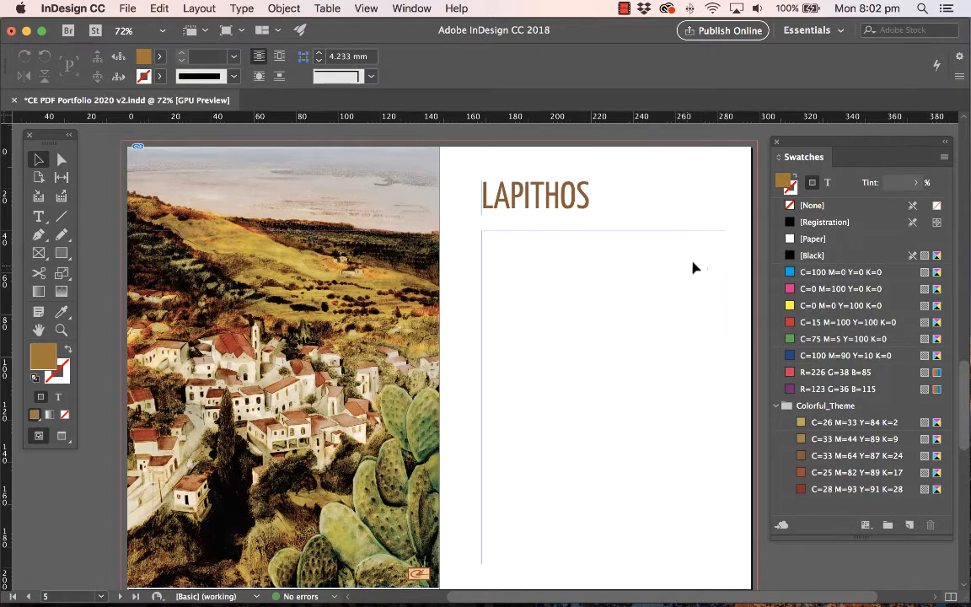
Set the LAPITHOS spread to 2 columns with a 4 mm gutter
click(200, 8)
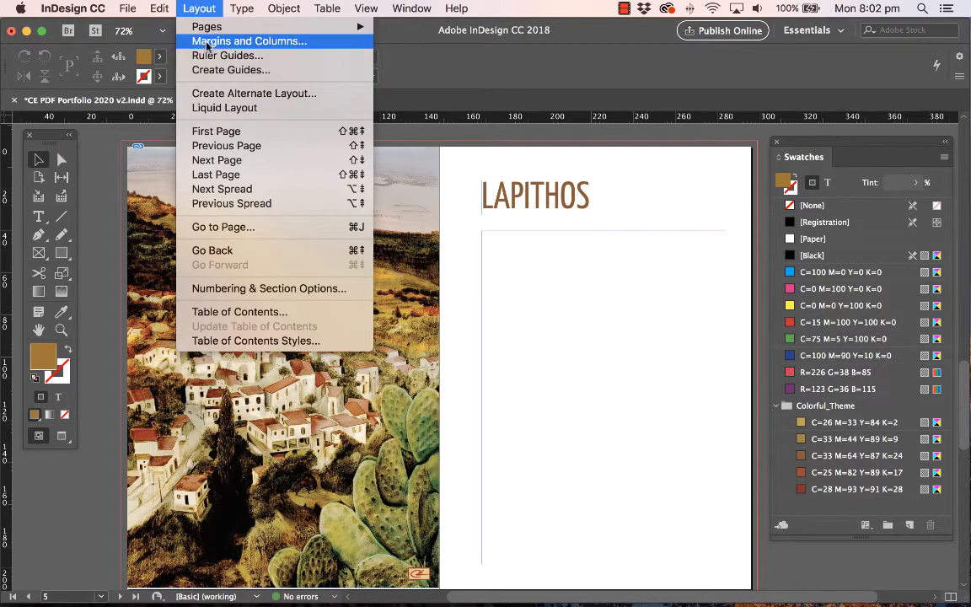
click(207, 42)
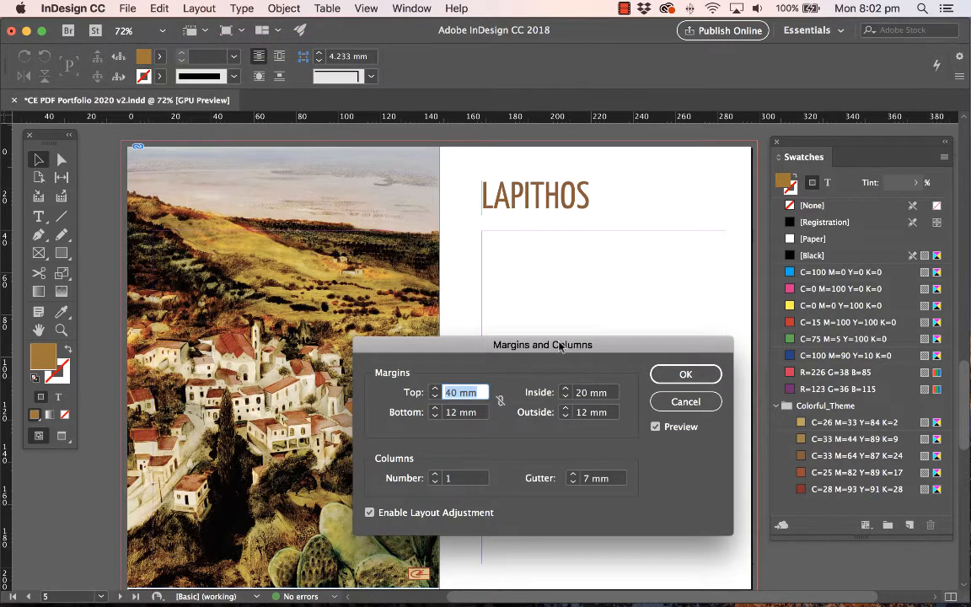
click(435, 475)
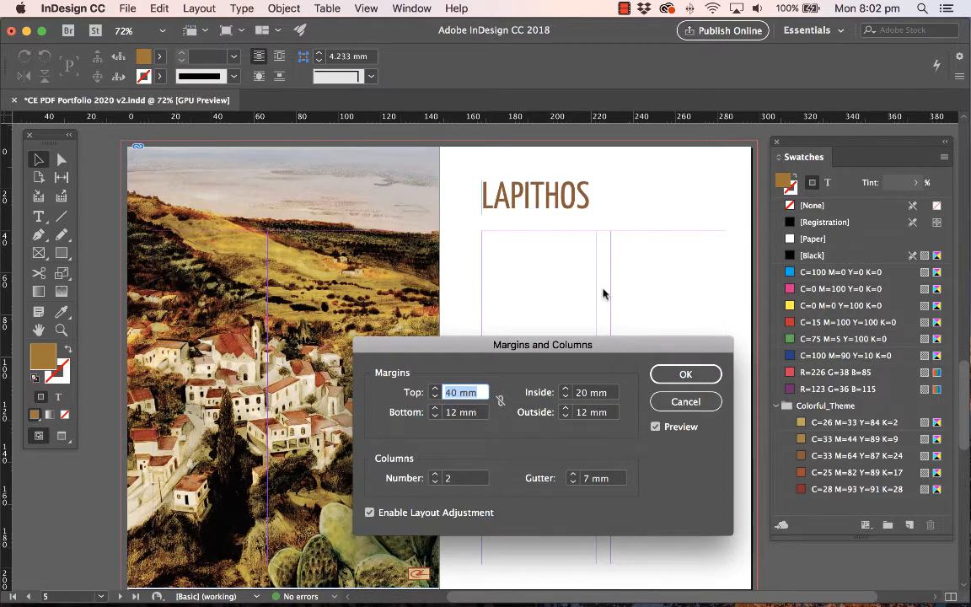
click(573, 482)
click(573, 481)
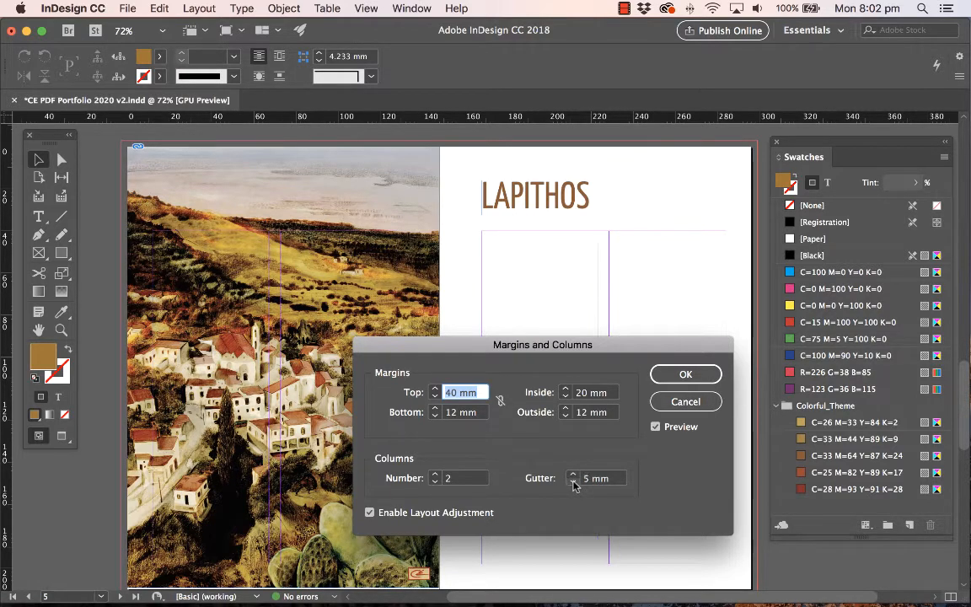
click(573, 481)
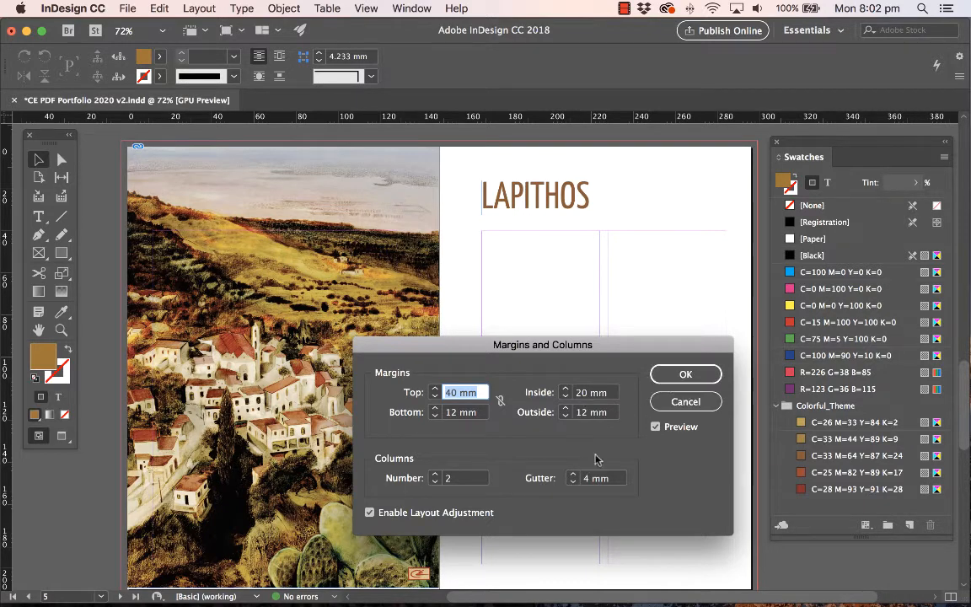
click(687, 375)
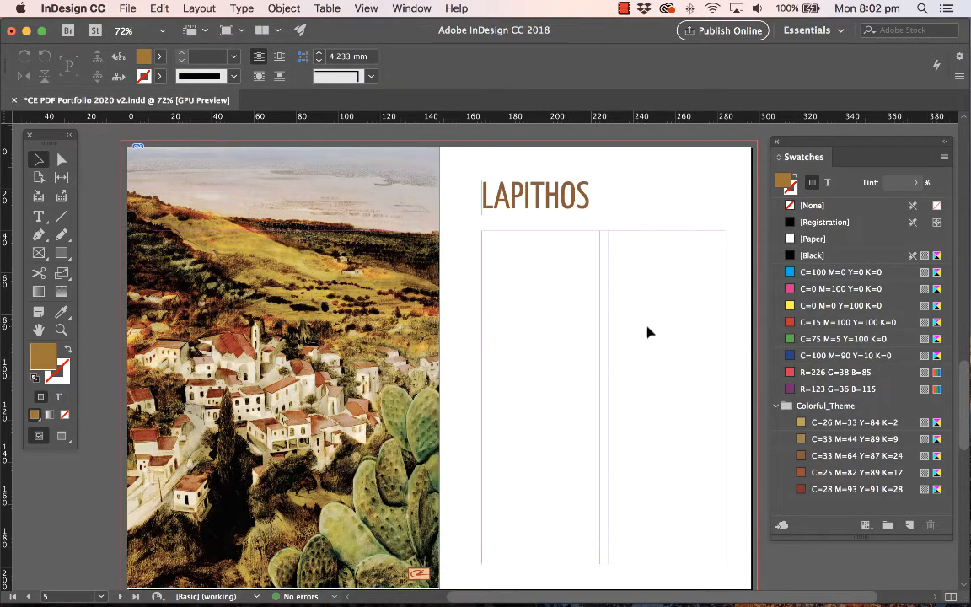
Try a three-column layout on the LAPITHOS spread
click(186, 8)
click(201, 42)
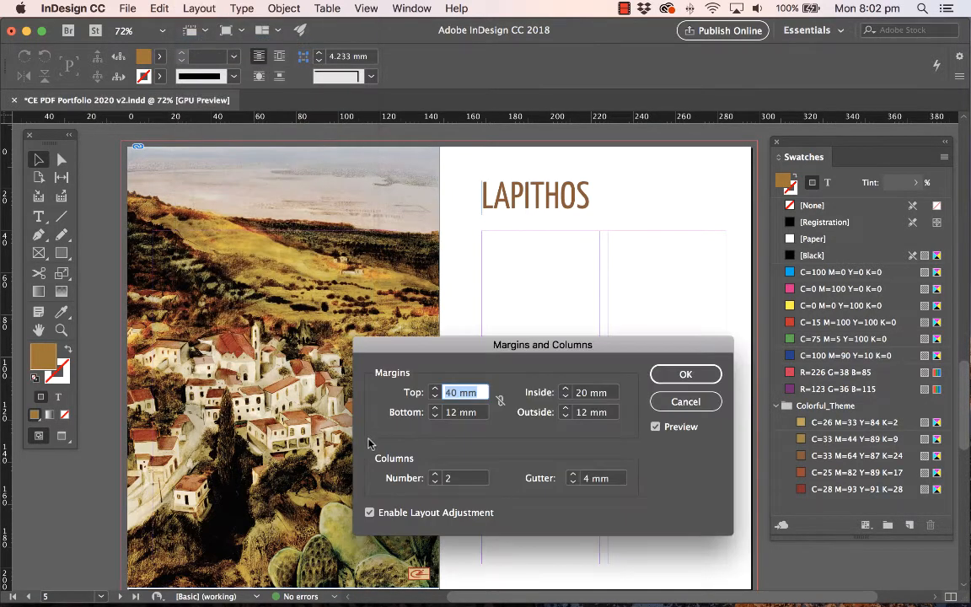
click(436, 475)
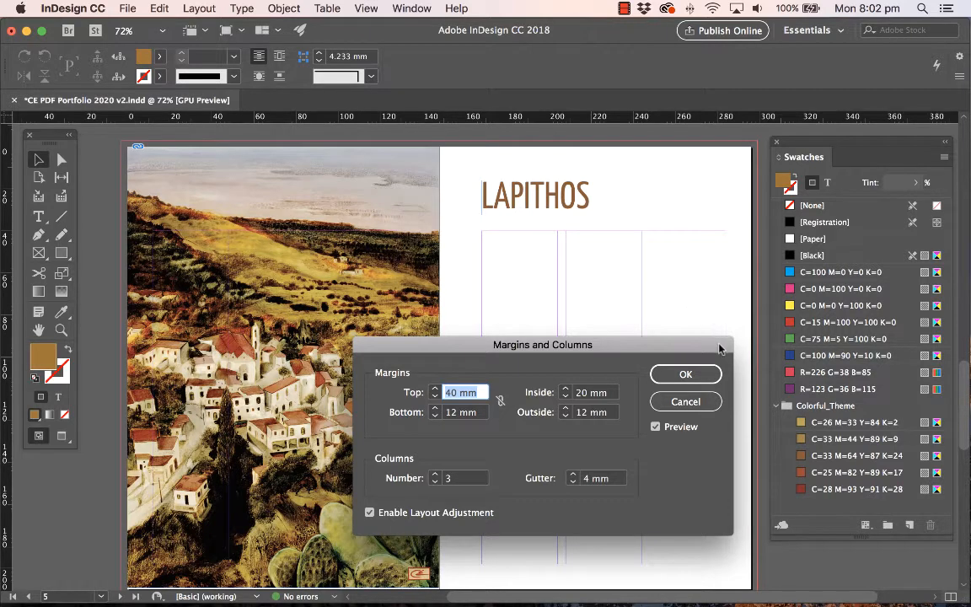
click(700, 381)
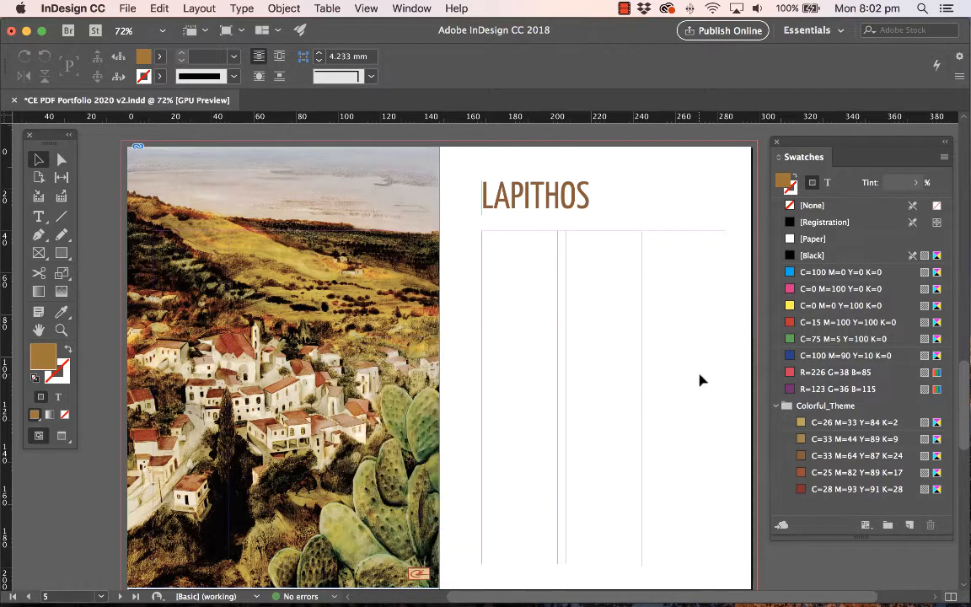
Set the number of columns on the LAPITHOS spread back to 2
click(199, 7)
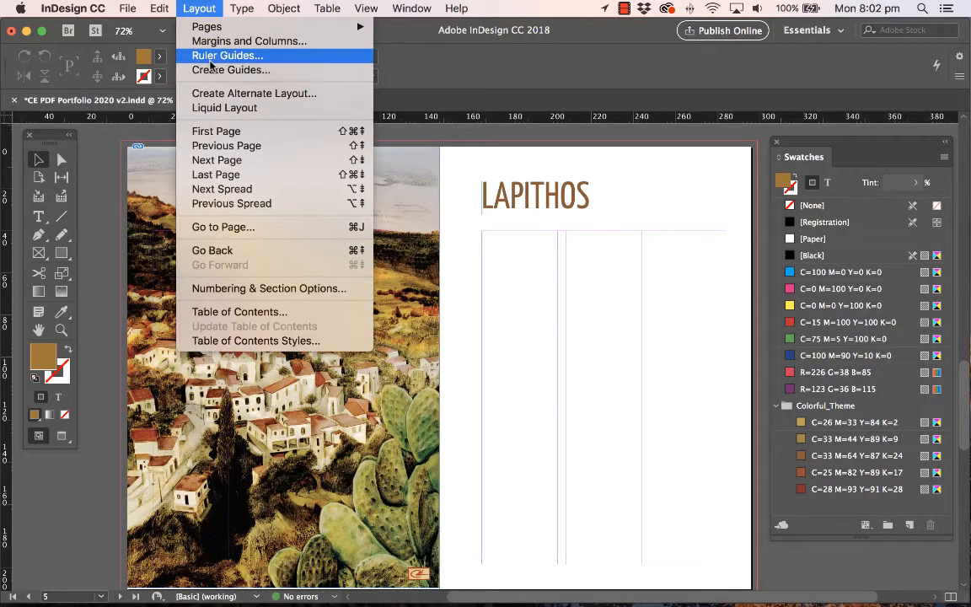
click(206, 41)
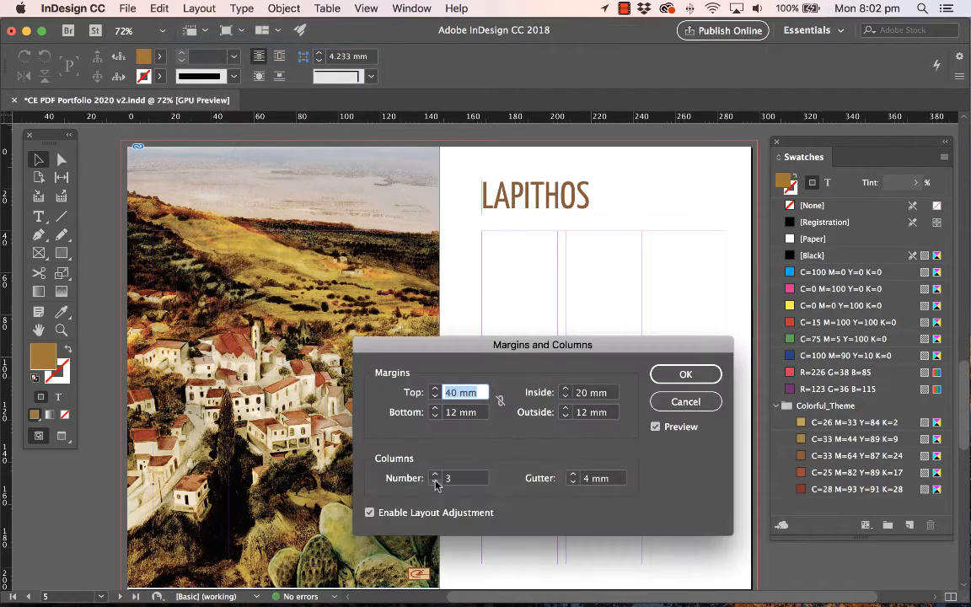
click(435, 481)
click(687, 375)
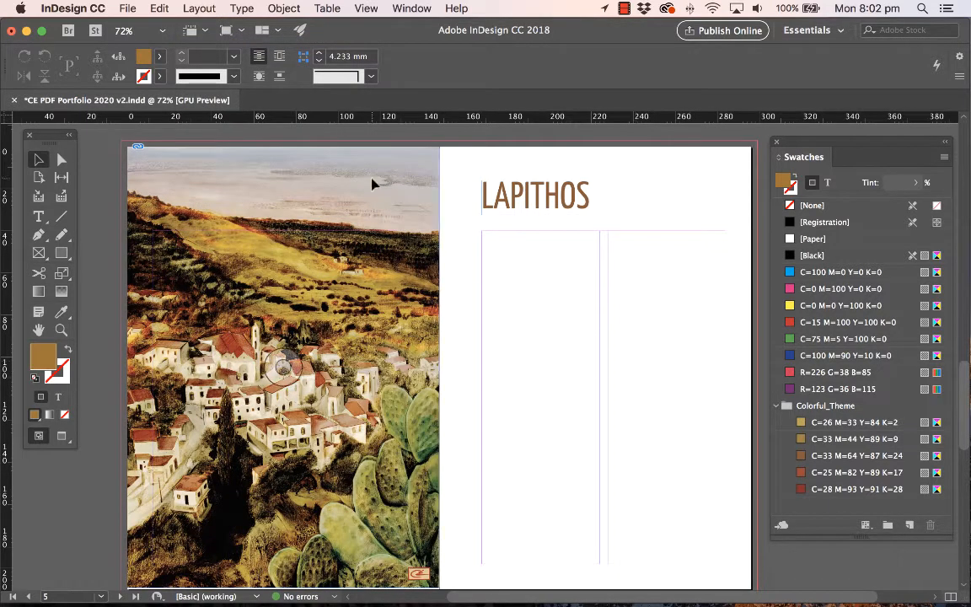
Place Lapithos text.docx in the first column below the heading and extend its text frame up to the top margin
click(128, 8)
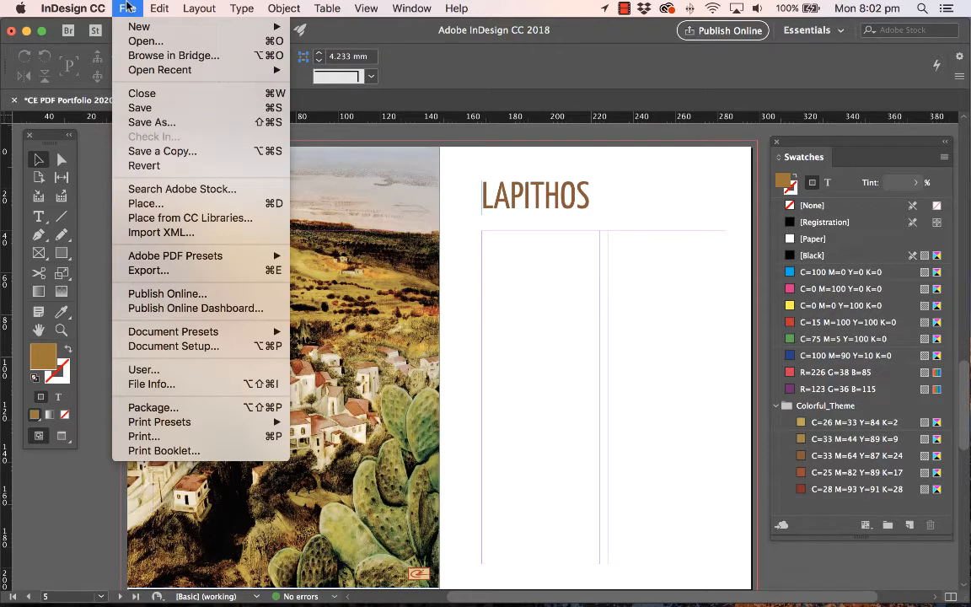
click(145, 203)
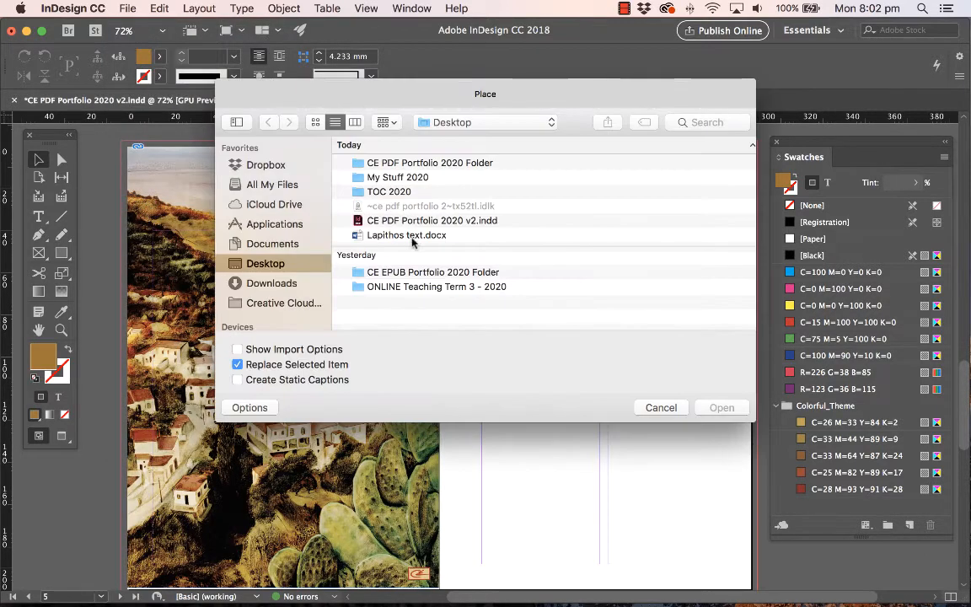
click(472, 236)
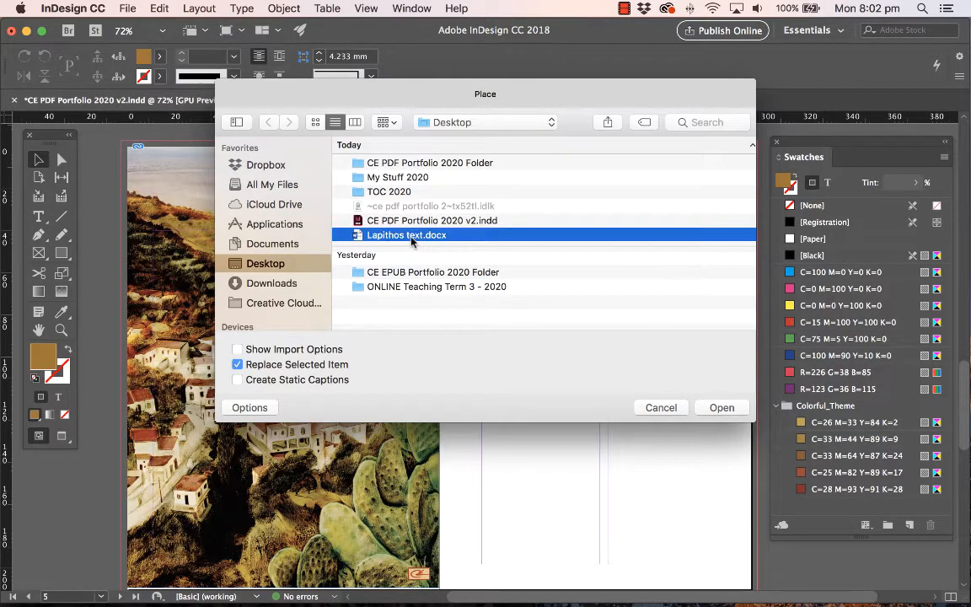
click(723, 408)
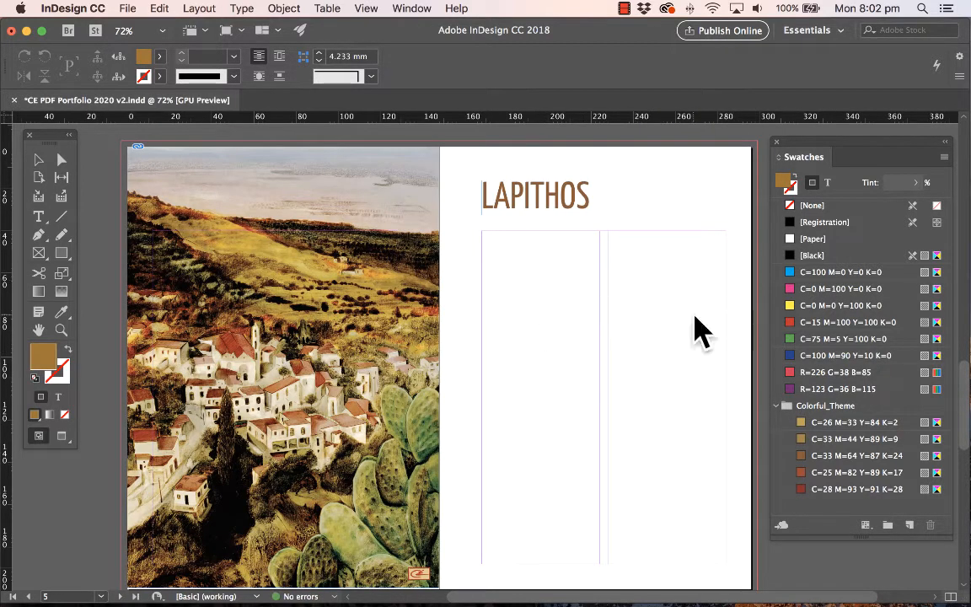
click(531, 304)
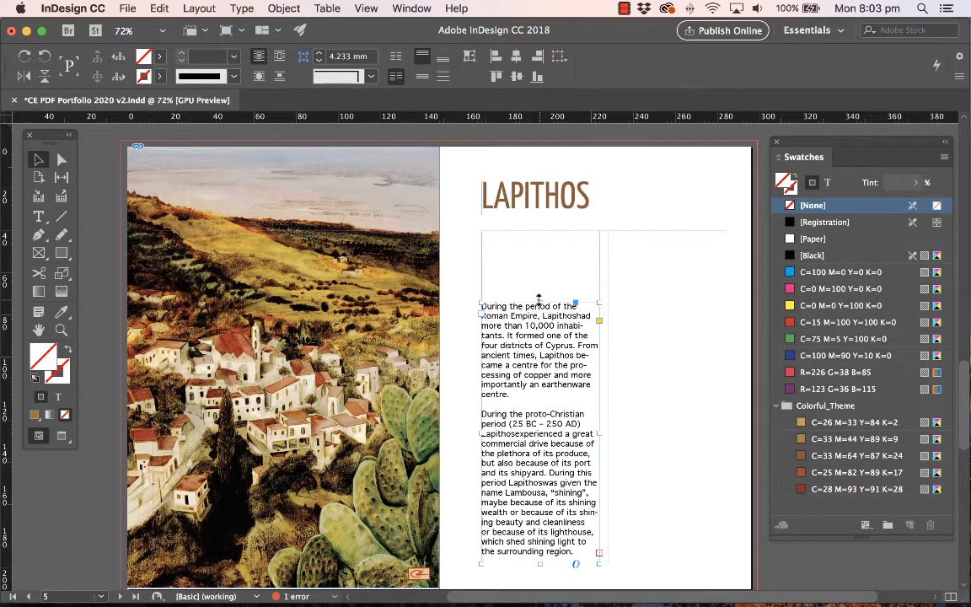
drag(540, 304, 541, 230)
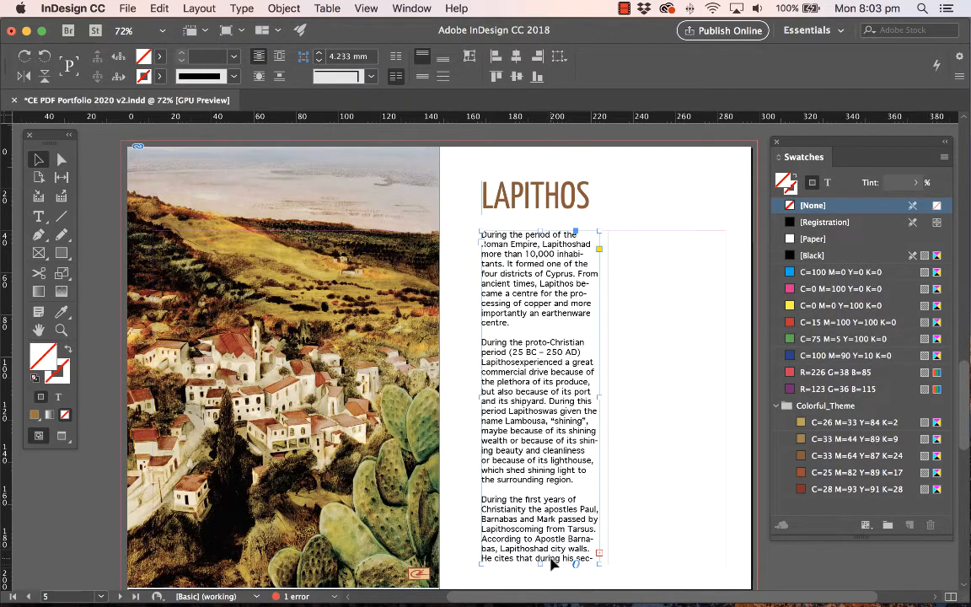
Flow the overset text into the second column and extend that frame up to the top margin
click(600, 554)
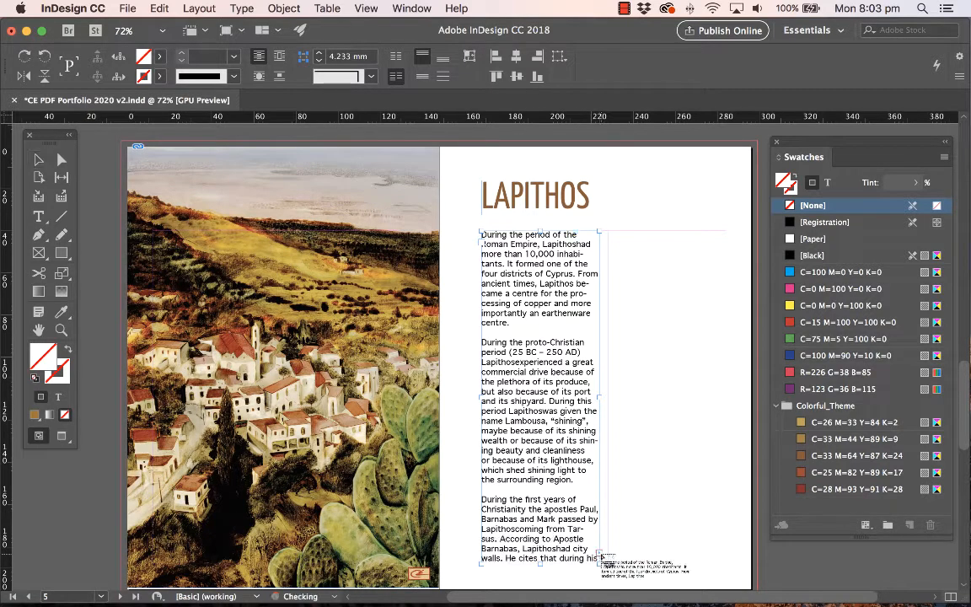
click(646, 262)
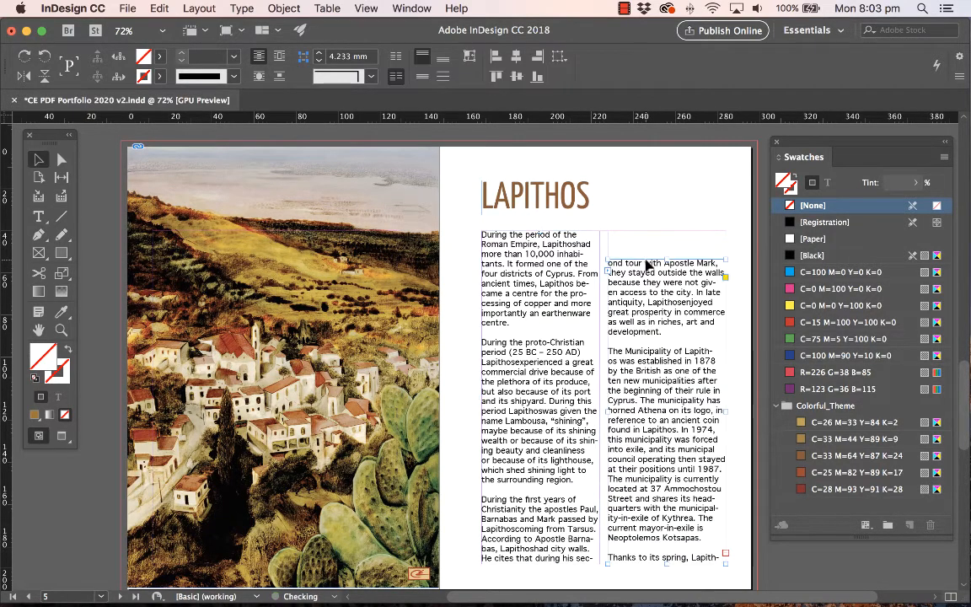
drag(667, 262, 667, 229)
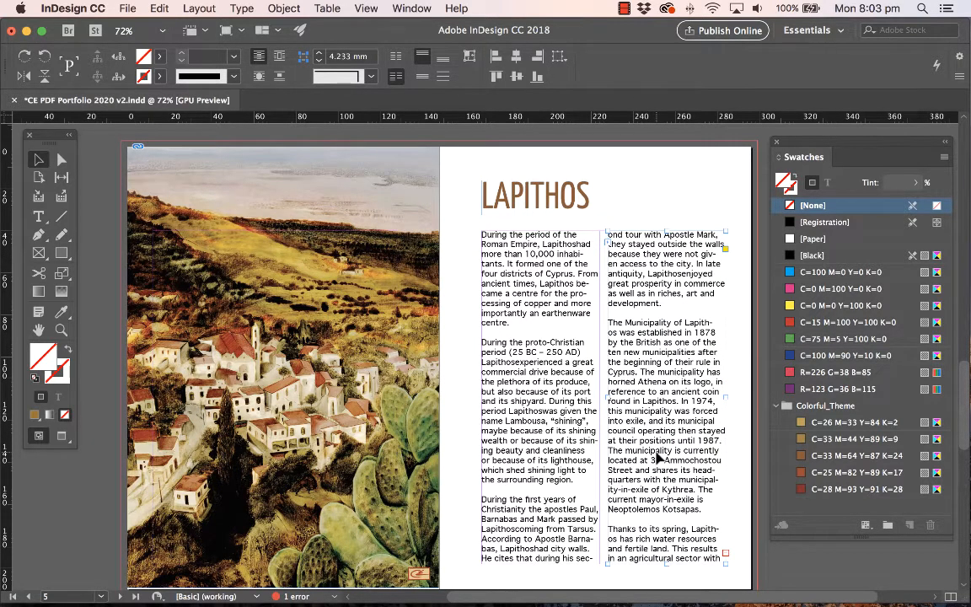
Flow the second column's remaining overset text into a new frame on the left page of the next spread
scroll(660, 459, down, 4)
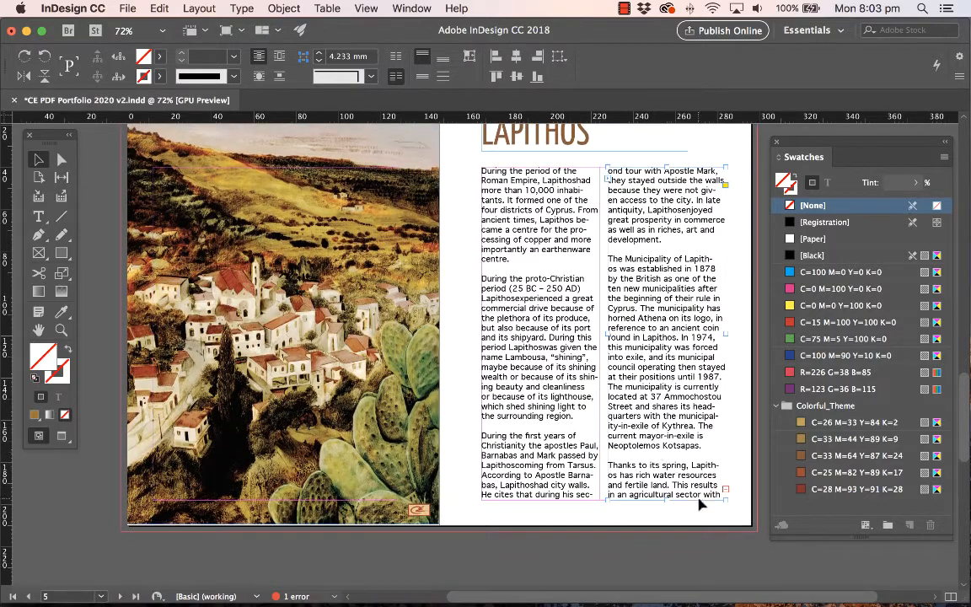
click(725, 489)
scroll(590, 438, down, 10)
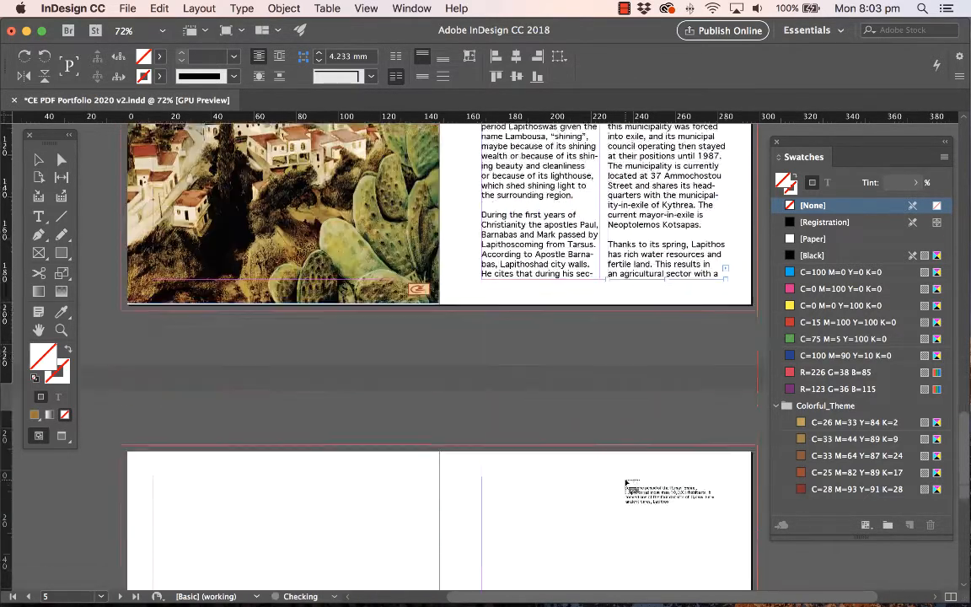
click(253, 364)
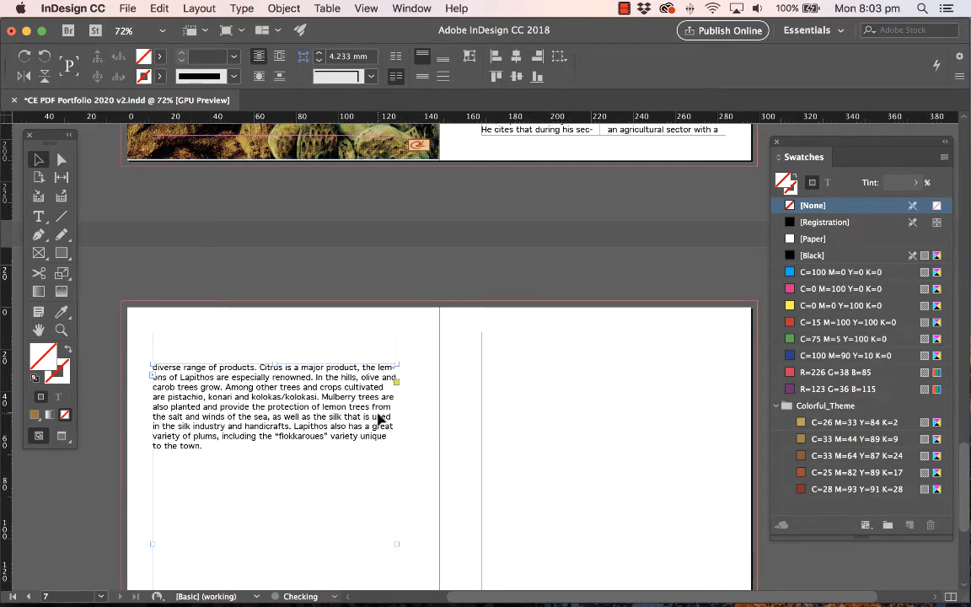
Select the entire threaded body text under the LAPITHOS heading and set its font size to 9 pt
scroll(378, 419, up, 10)
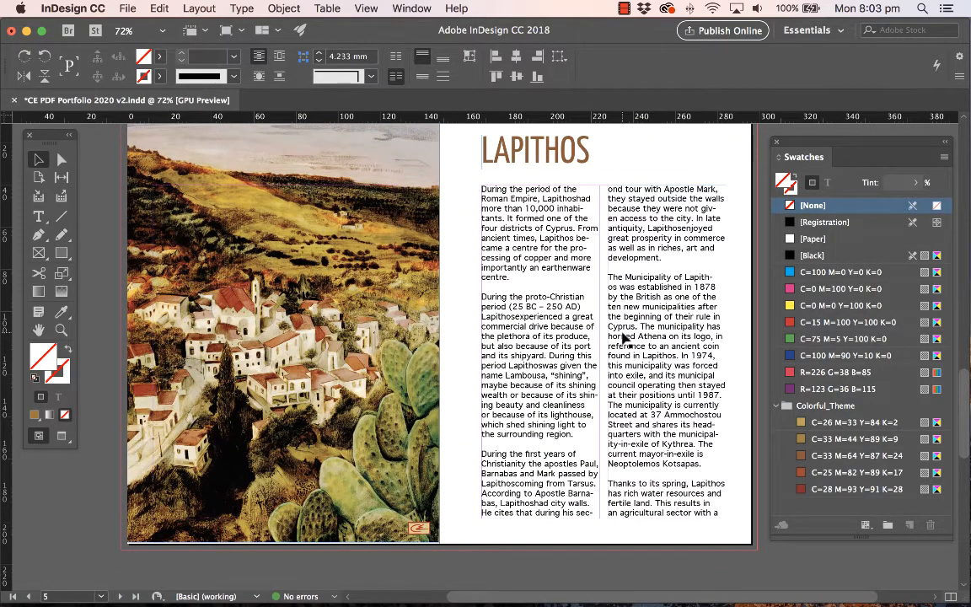
click(38, 216)
click(514, 274)
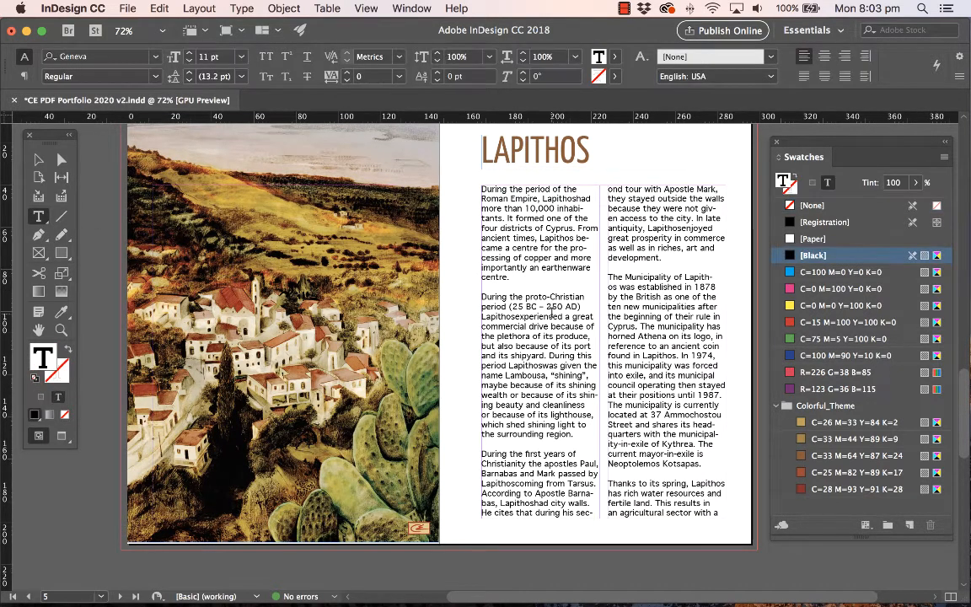
drag(635, 339, 643, 356)
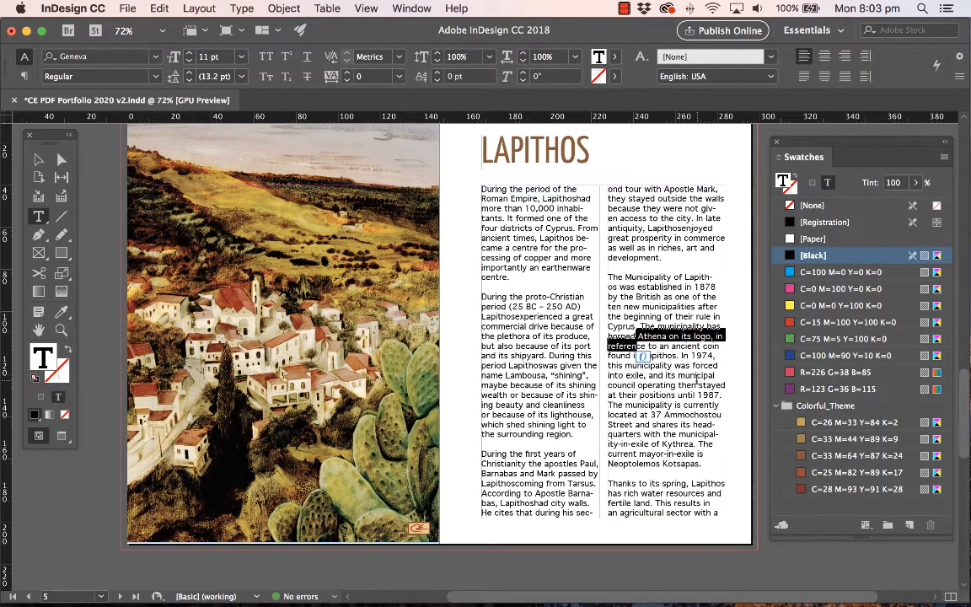
click(680, 377)
key(super+a)
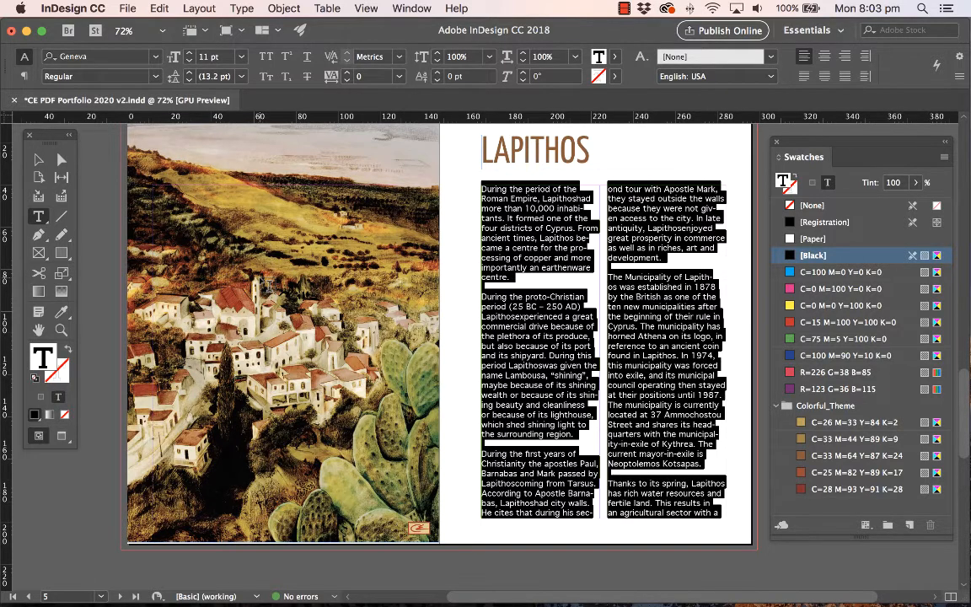
key(super+t)
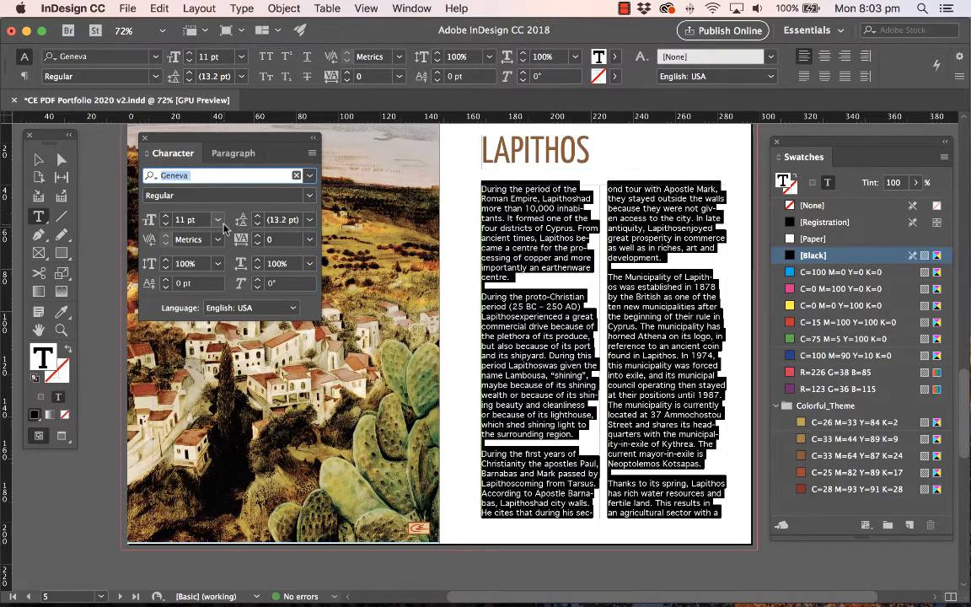
click(165, 224)
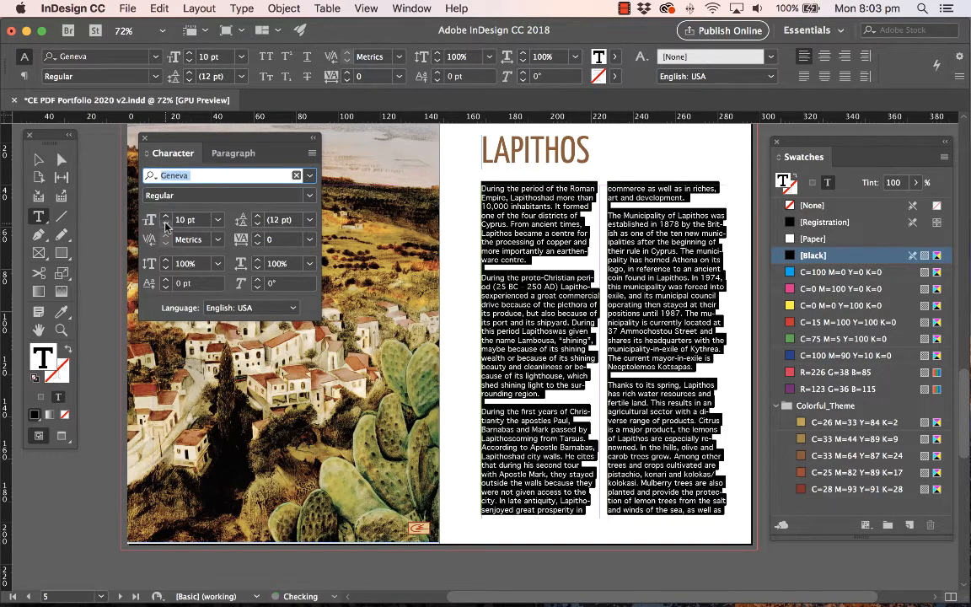
click(166, 225)
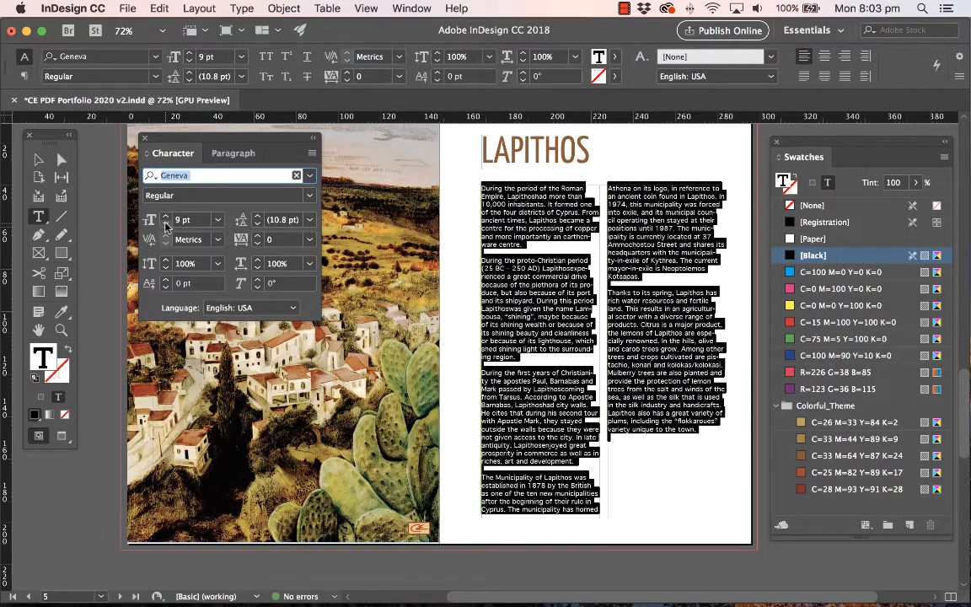
Set the leading of the selected body text under the LAPITHOS heading to 12 pt and deselect the text
click(259, 217)
click(259, 217)
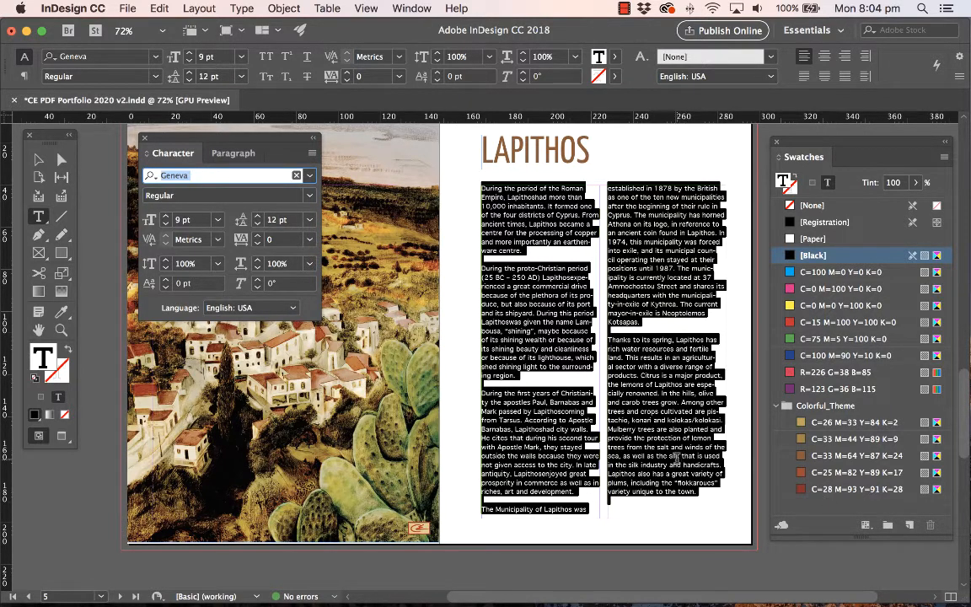
click(698, 490)
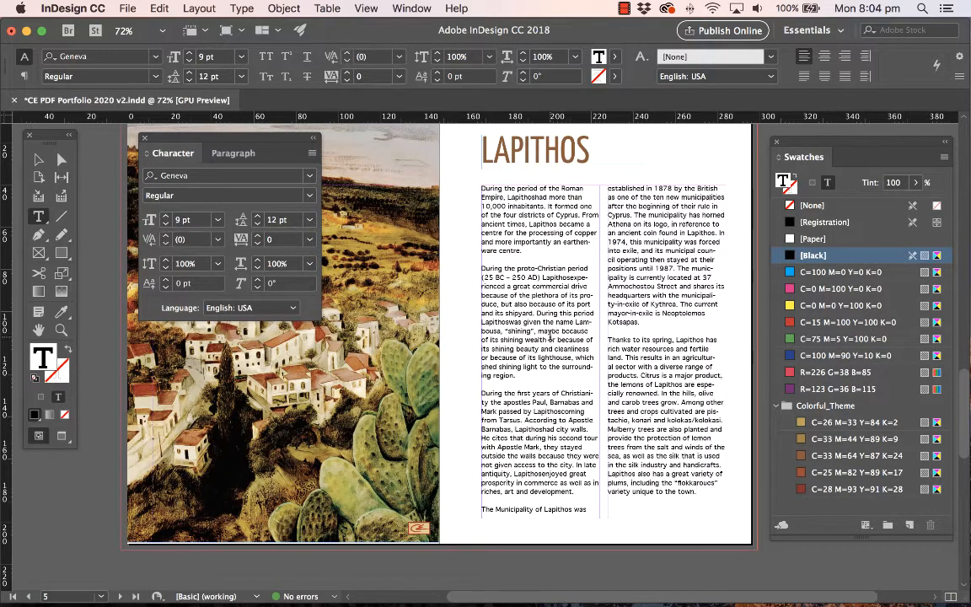
Select the entire threaded body text and justify it with the last line aligned left
key(super+a)
key(alt+super+q)
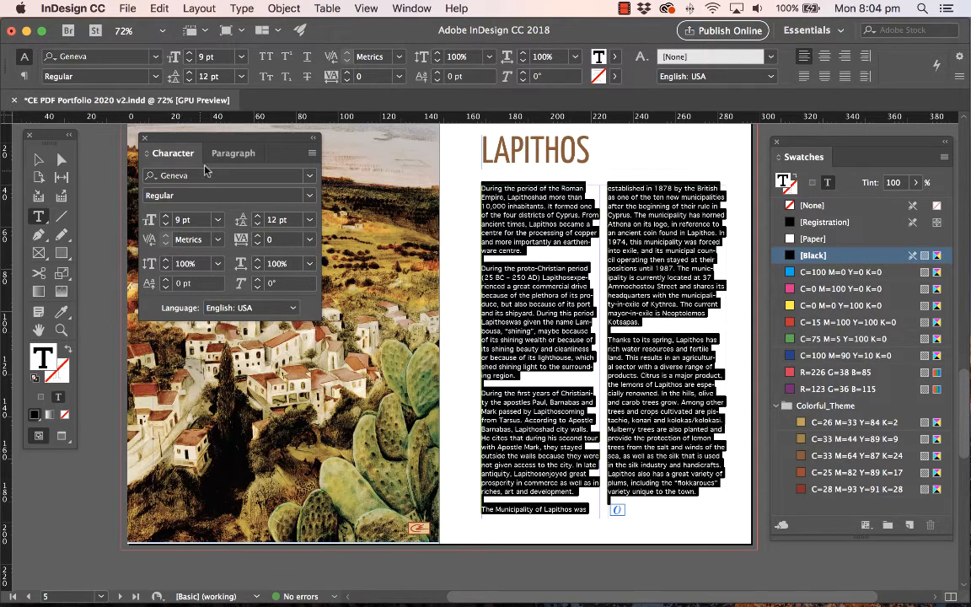
click(233, 155)
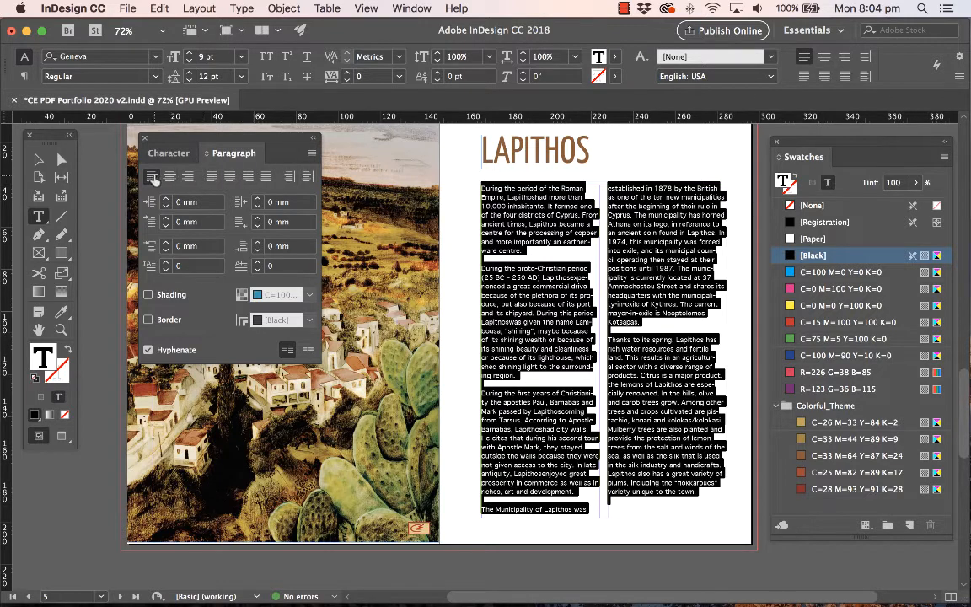
click(212, 177)
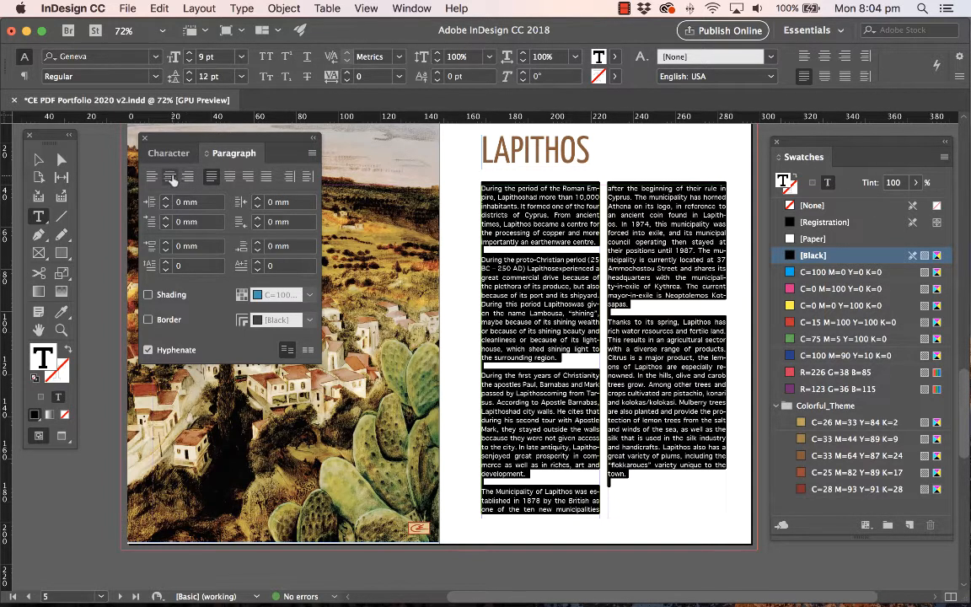
Try centre, right and left alignment on the body text, and restore justification with the last line aligned left
click(169, 177)
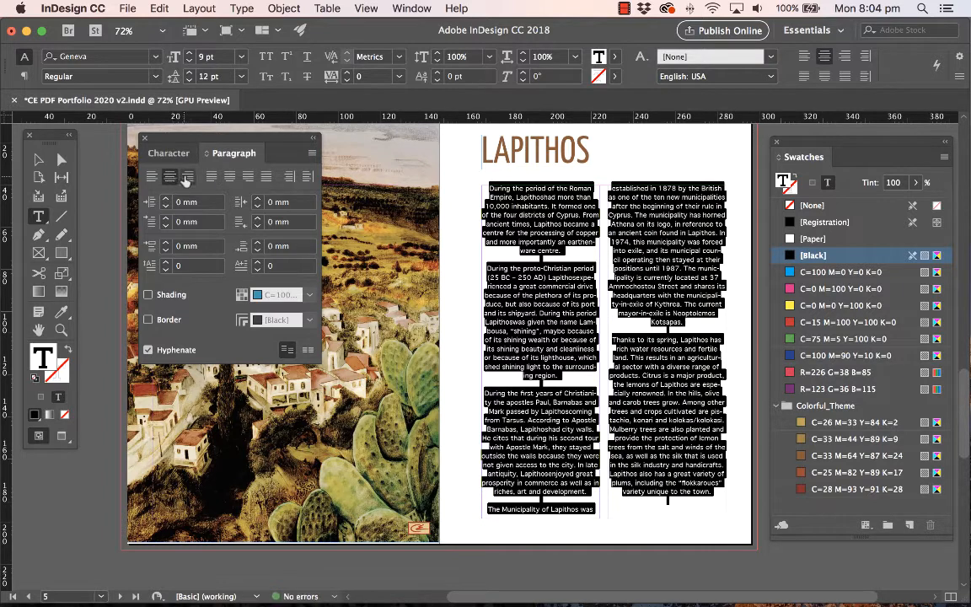
click(188, 177)
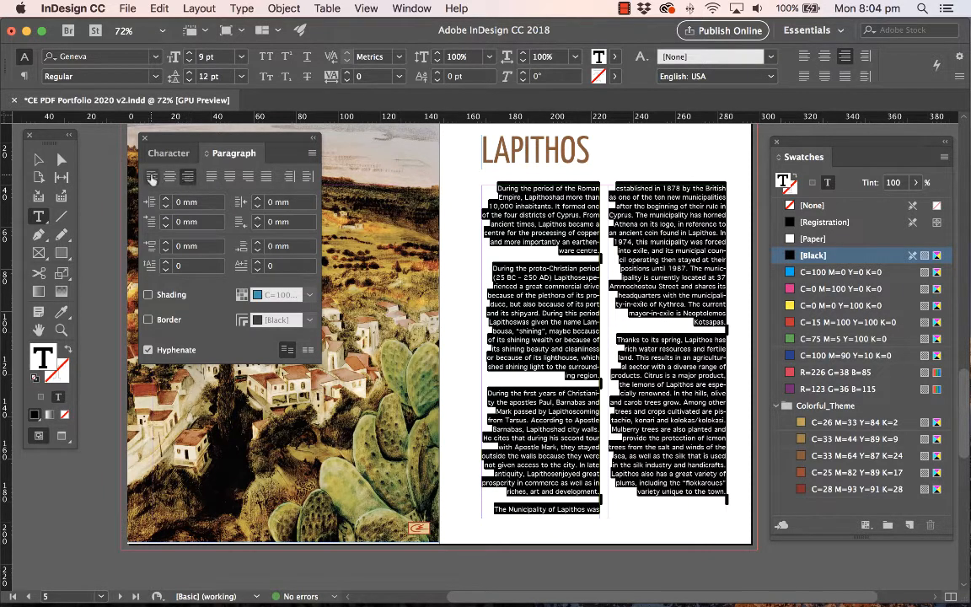
click(154, 177)
click(212, 177)
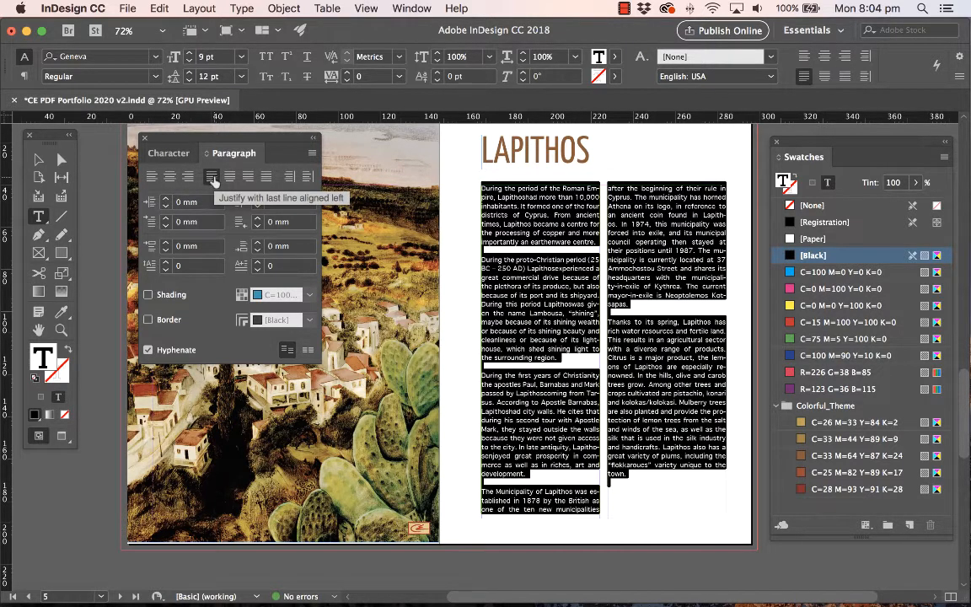
Compare the justified body text with hyphenation off and on, leaving hyphenation enabled
click(148, 350)
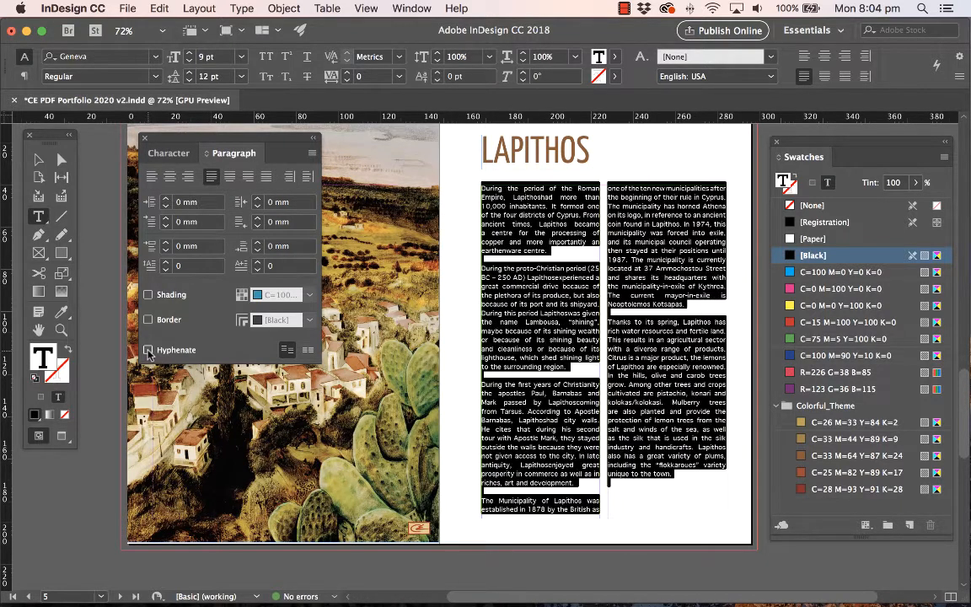
click(148, 350)
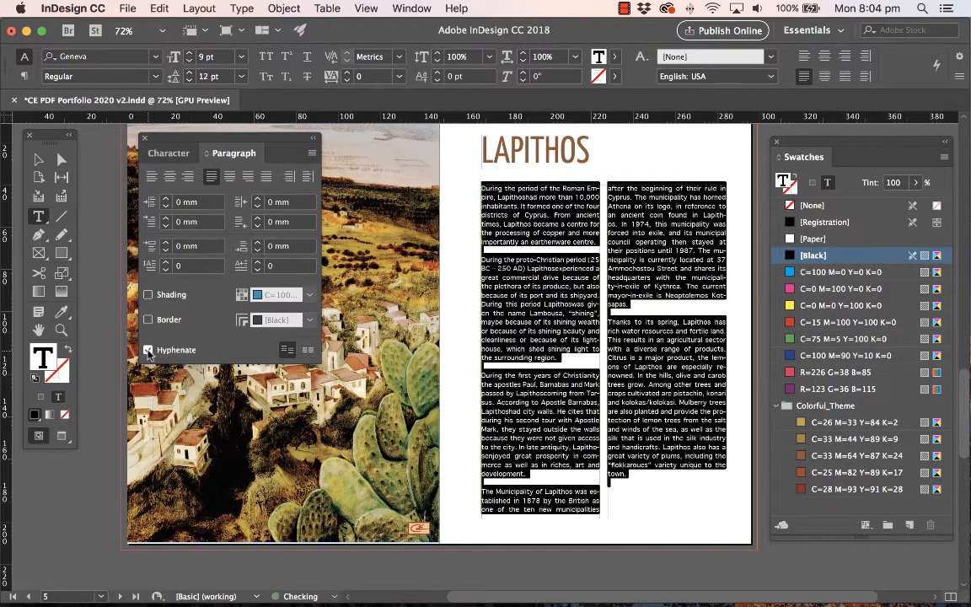
click(149, 350)
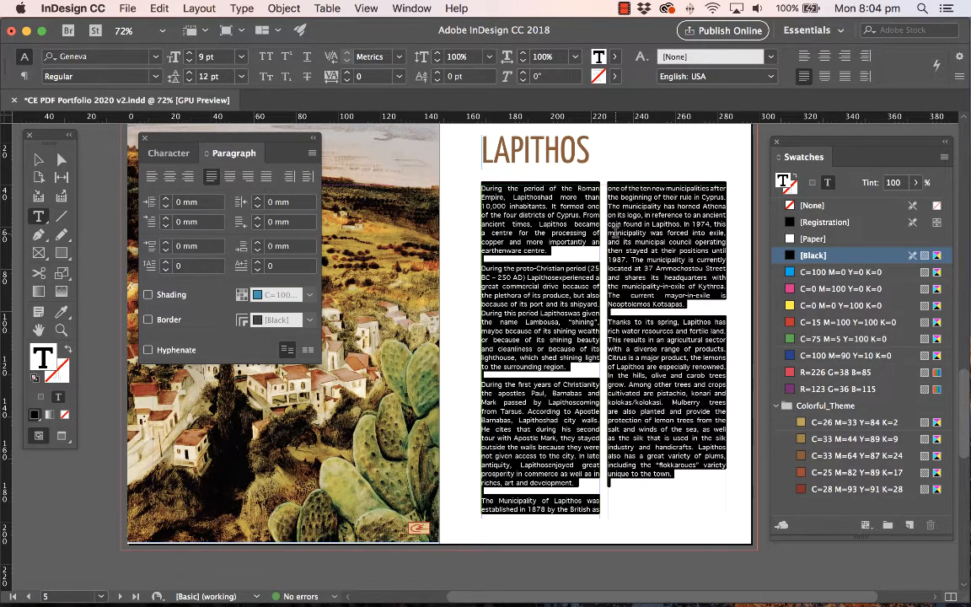
click(148, 350)
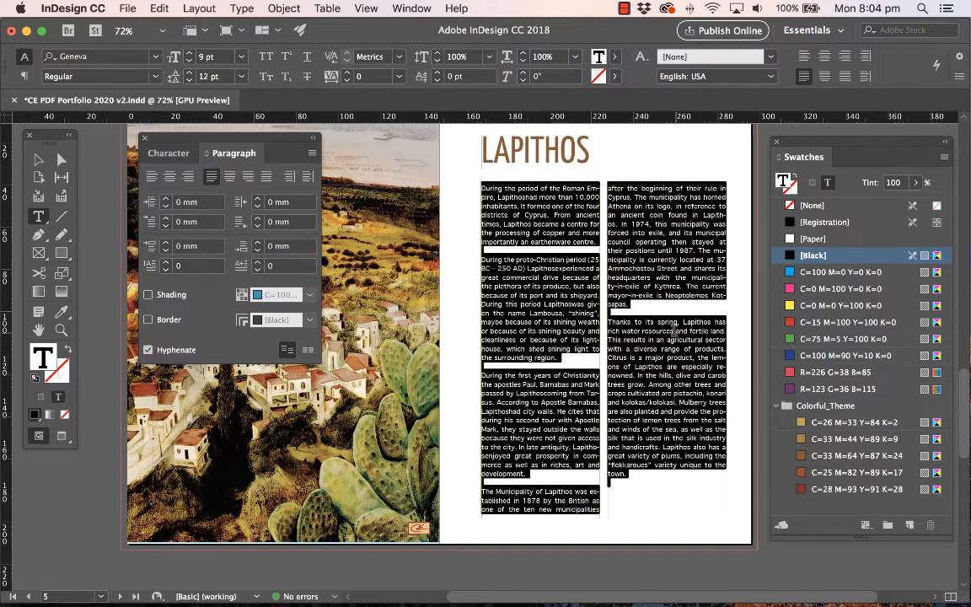
Deselect the body text and select the first column's text frame as an object
click(575, 297)
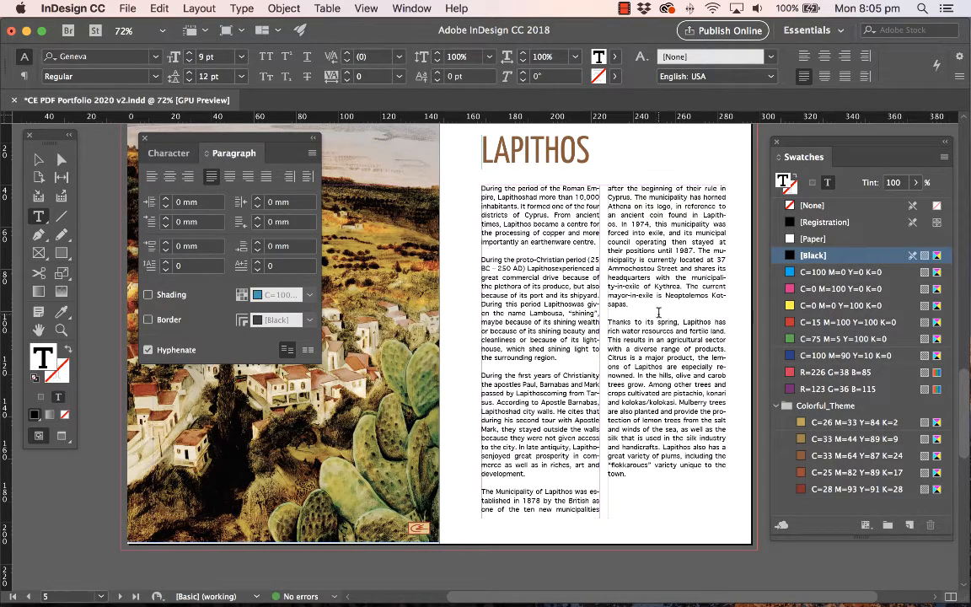
click(38, 159)
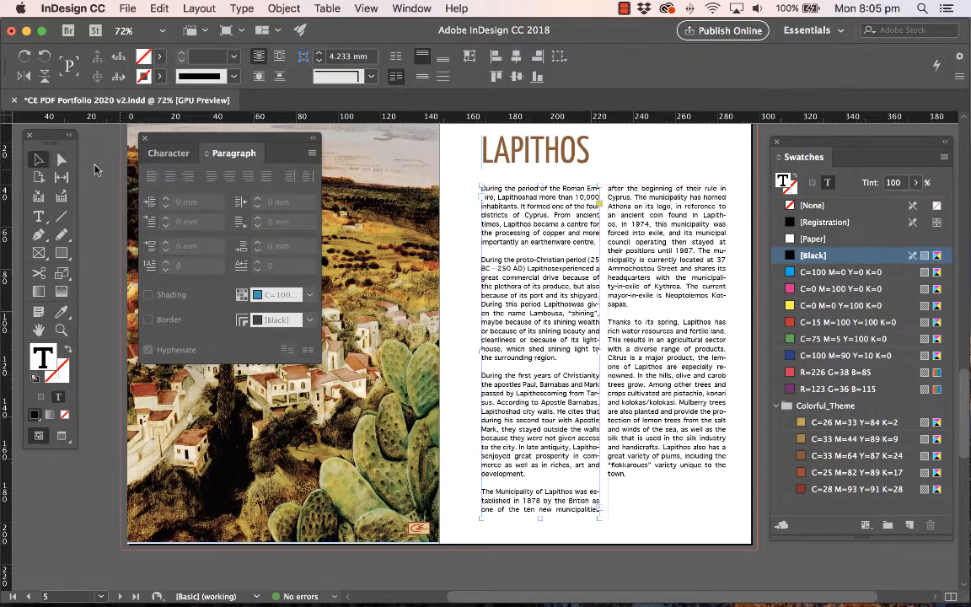